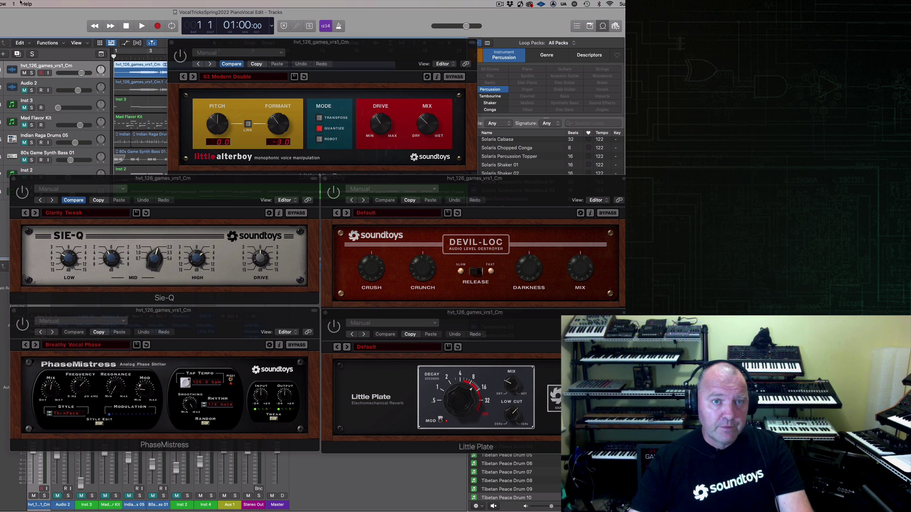
- Solo the hvt_126_games_vrs1_Cm vocal track and play it back from the start of the project
click(141, 27)
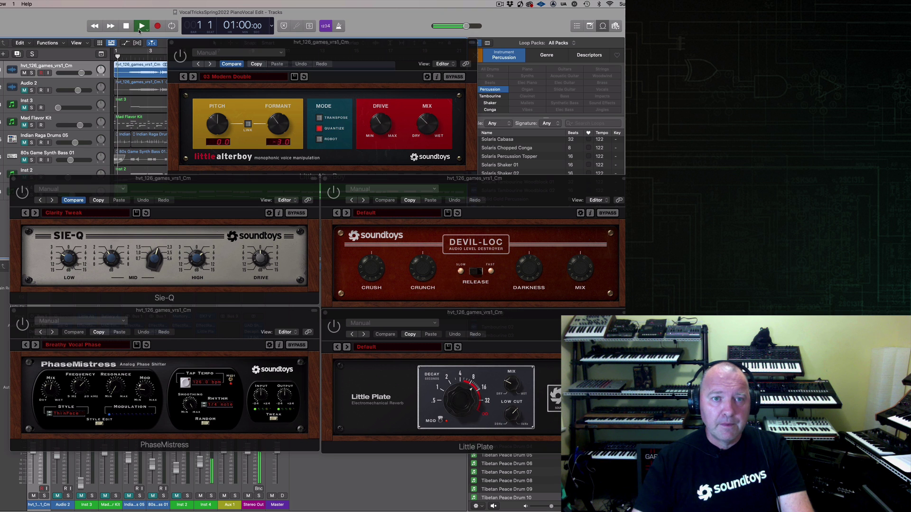
click(32, 73)
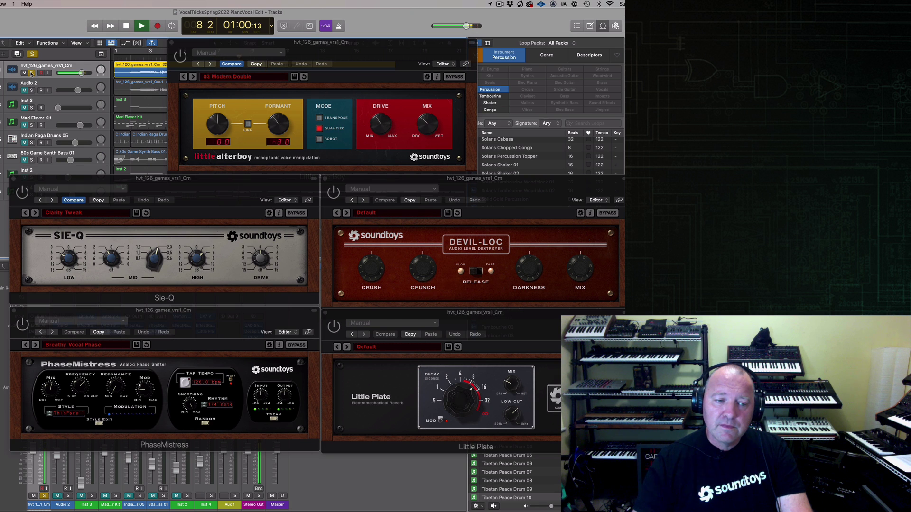
key(space)
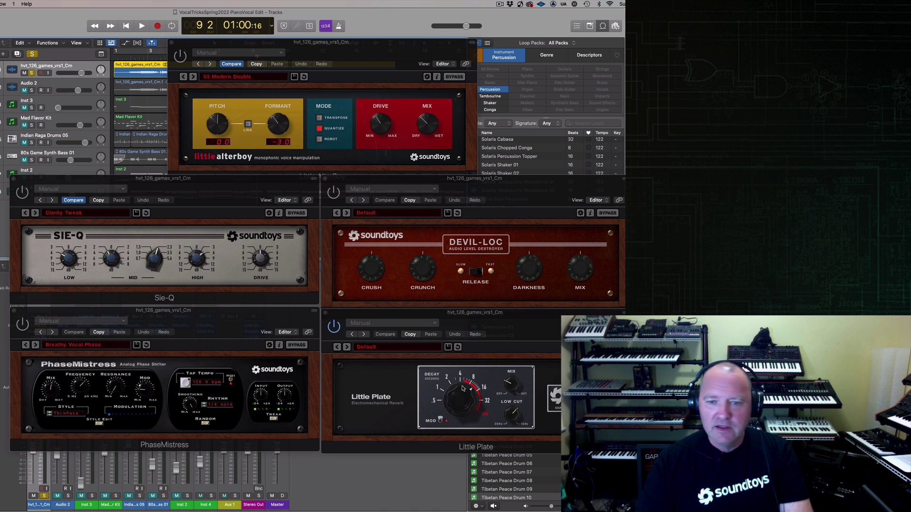
click(126, 26)
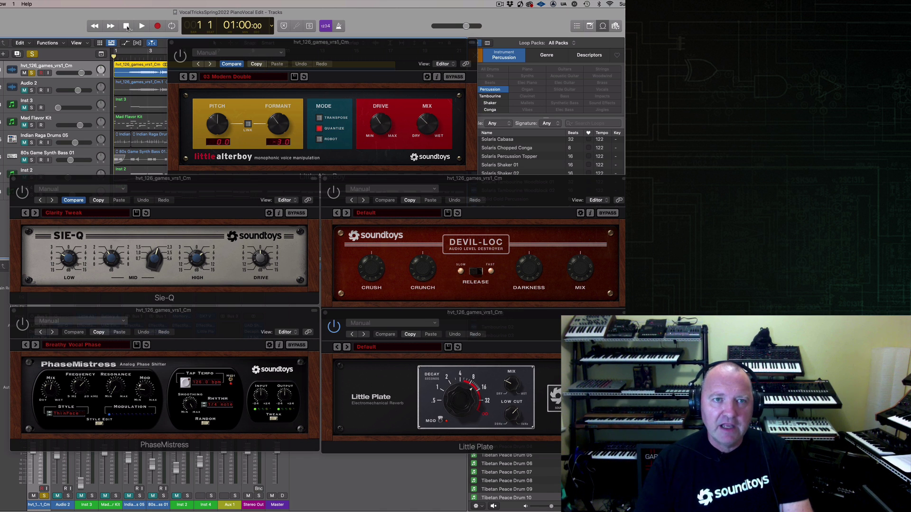
key(space)
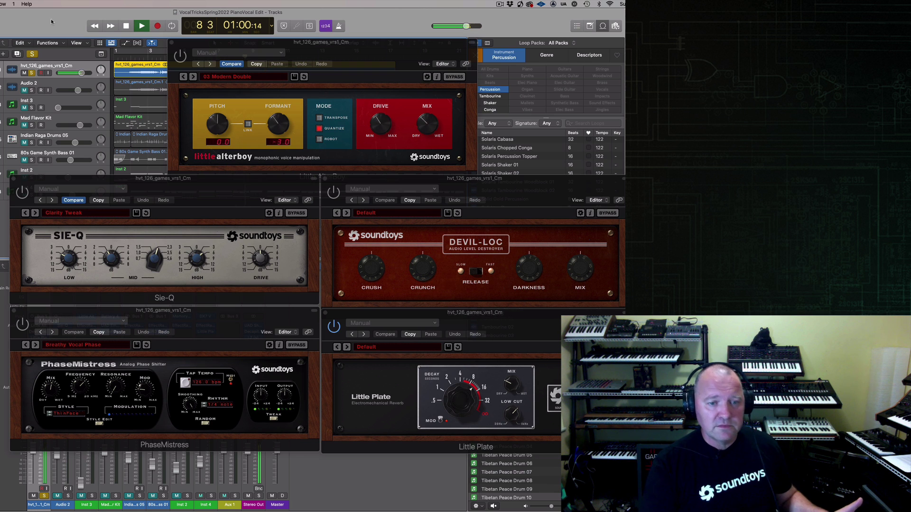
key(space)
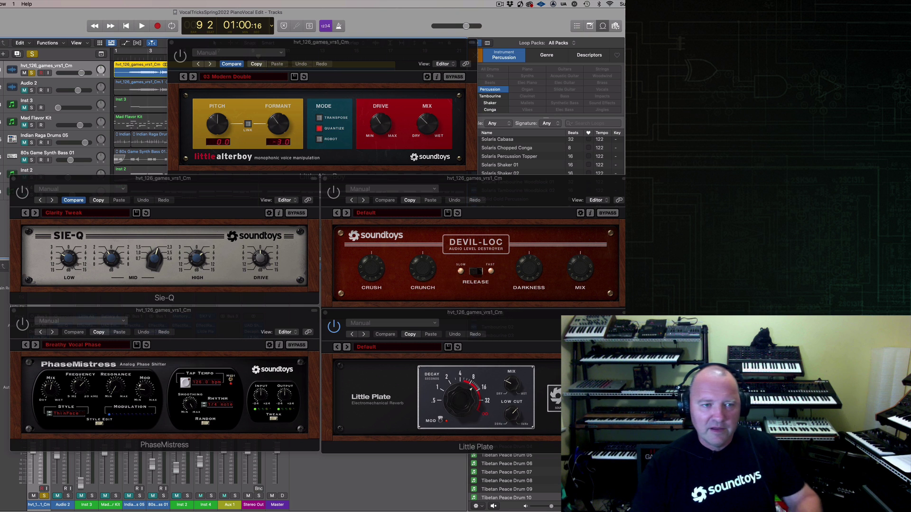
- Close the Sie-Q, Devil-Loc, Little AlterBoy and PhaseMistress windows and move the Little Plate window over the tracks area
click(13, 179)
click(327, 178)
click(172, 44)
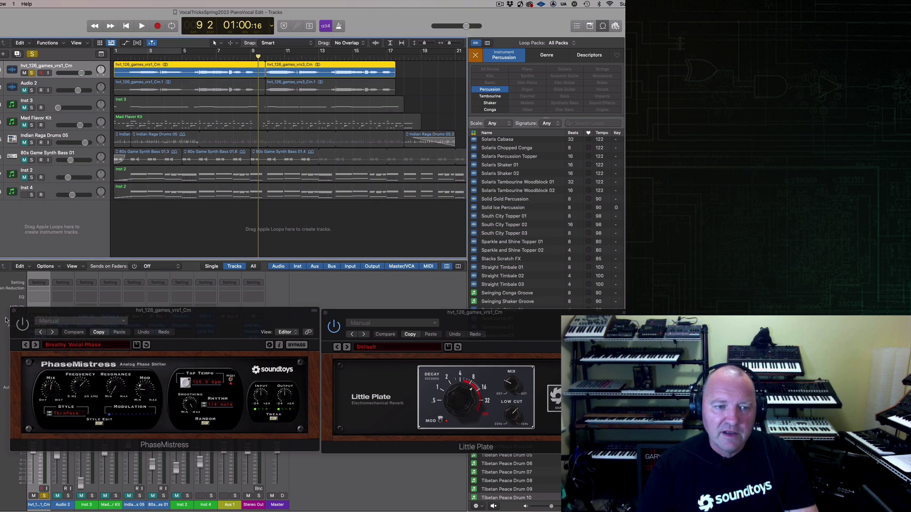
click(13, 310)
drag(348, 315, 125, 160)
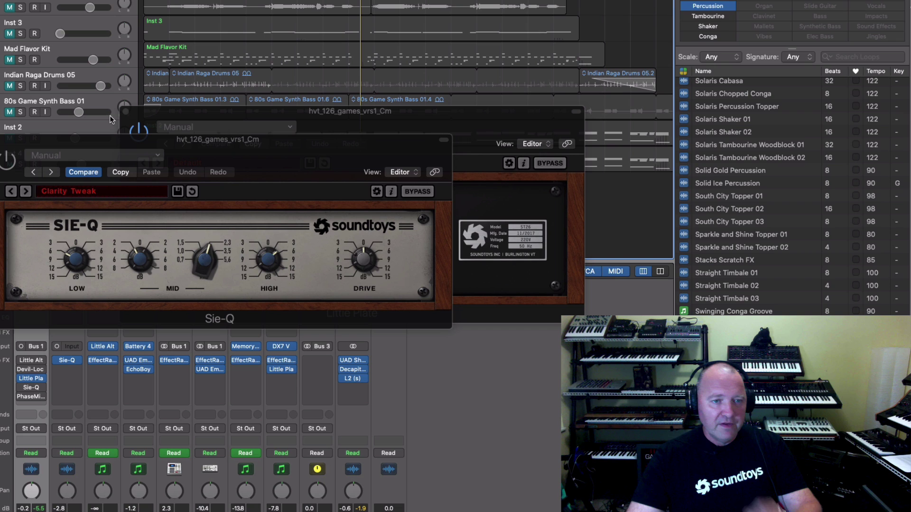
- Switch on Sie-Q with the Clarity Tweak preset on the vocal track, and close the Little Plate and Sie-Q windows
drag(69, 144, 345, 110)
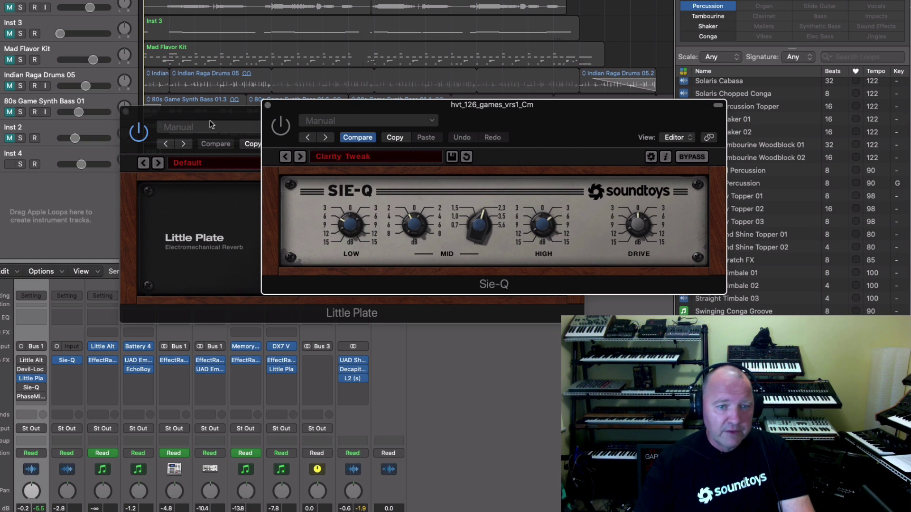
click(281, 126)
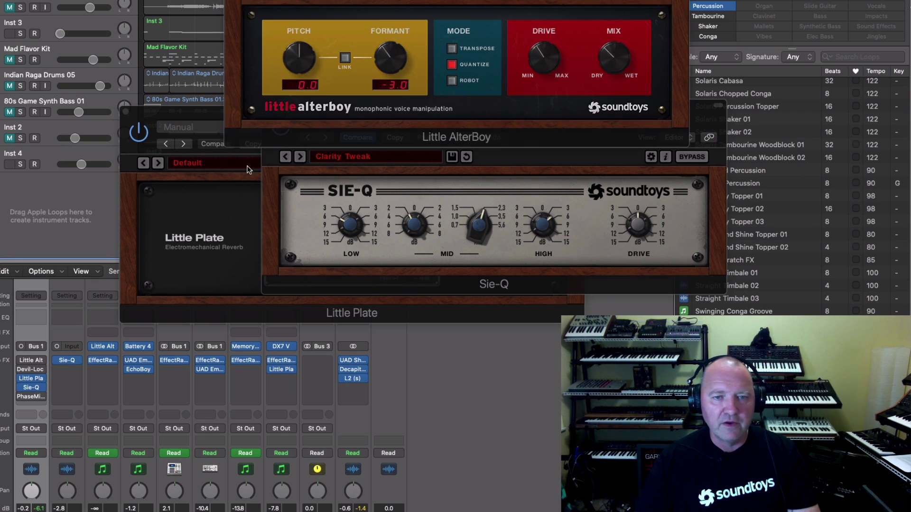
click(126, 112)
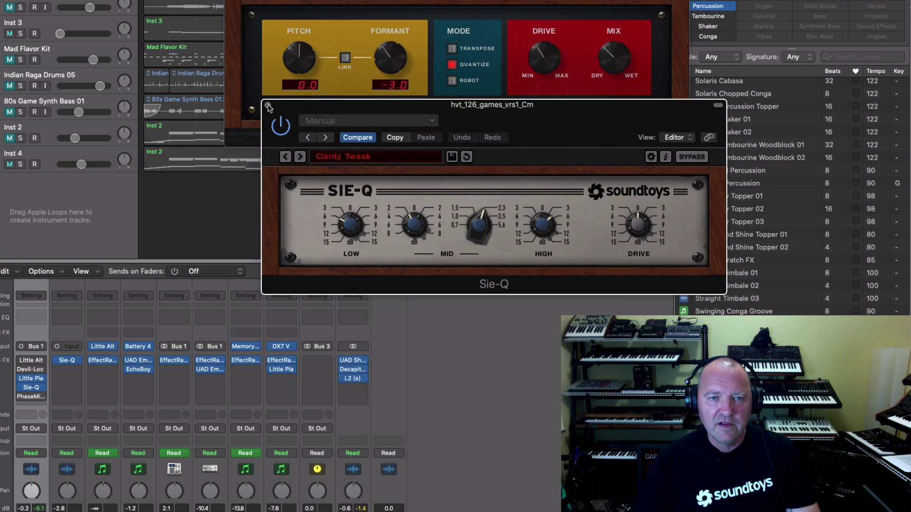
click(270, 108)
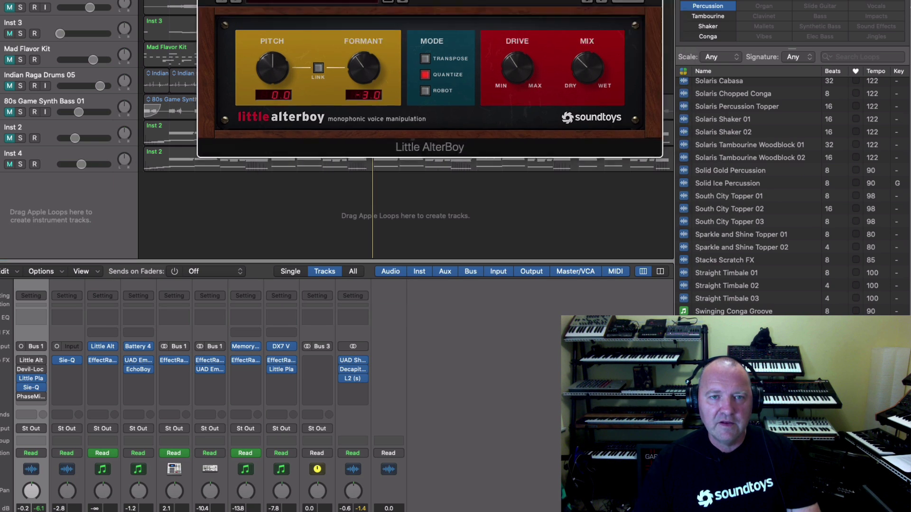
- Switch on Little AlterBoy with the 03 Modern Double preset, adjust its Mix, and re-enable the vocal's Little Plate and Sie-Q inserts
drag(254, 0, 170, 45)
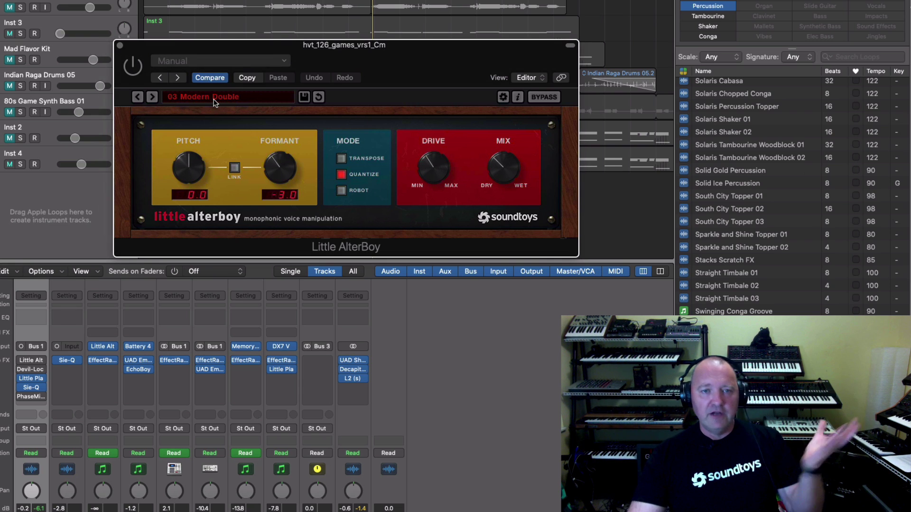
drag(505, 166, 502, 166)
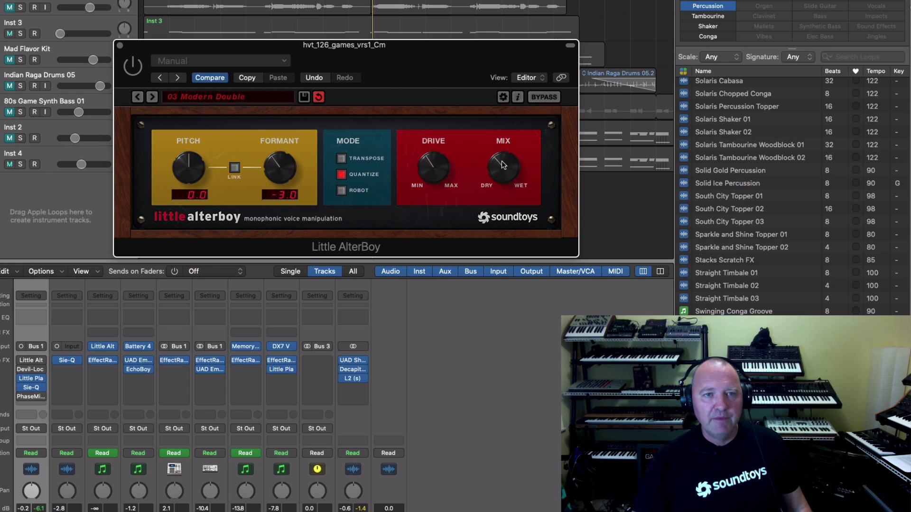
click(134, 66)
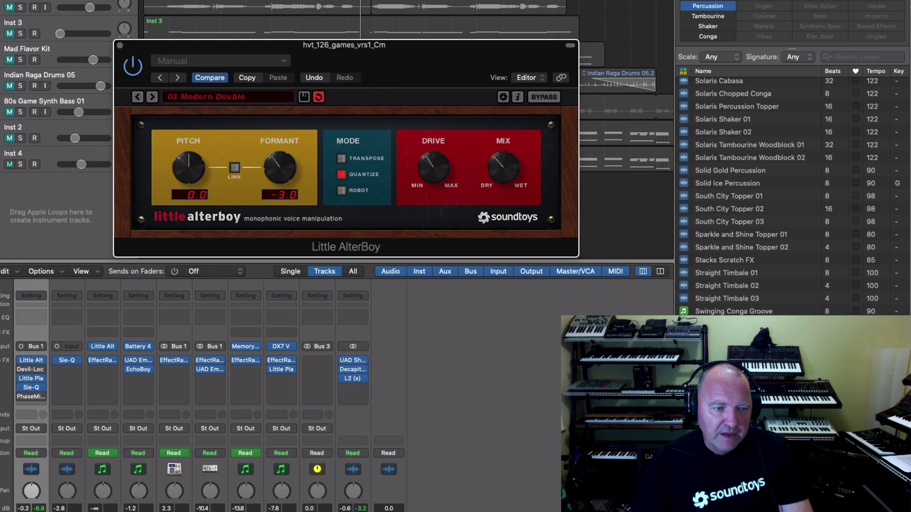
key(super+w)
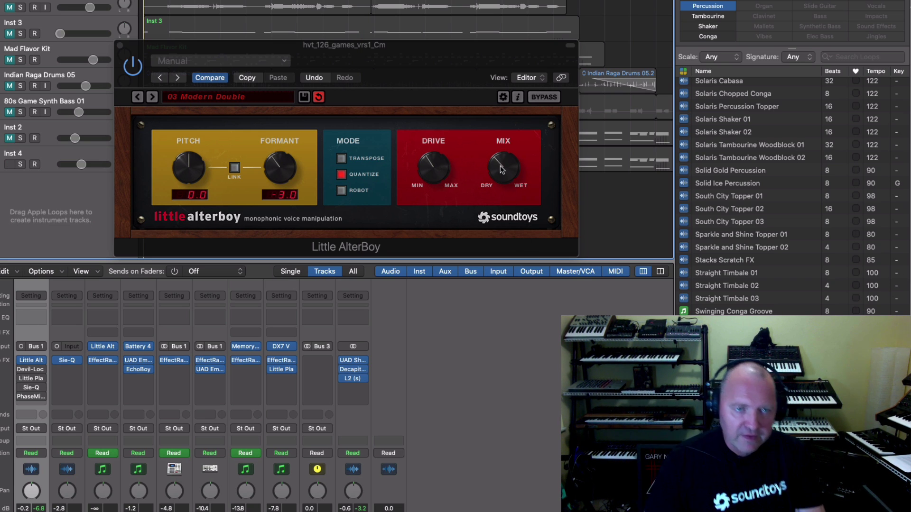
drag(500, 166, 544, 70)
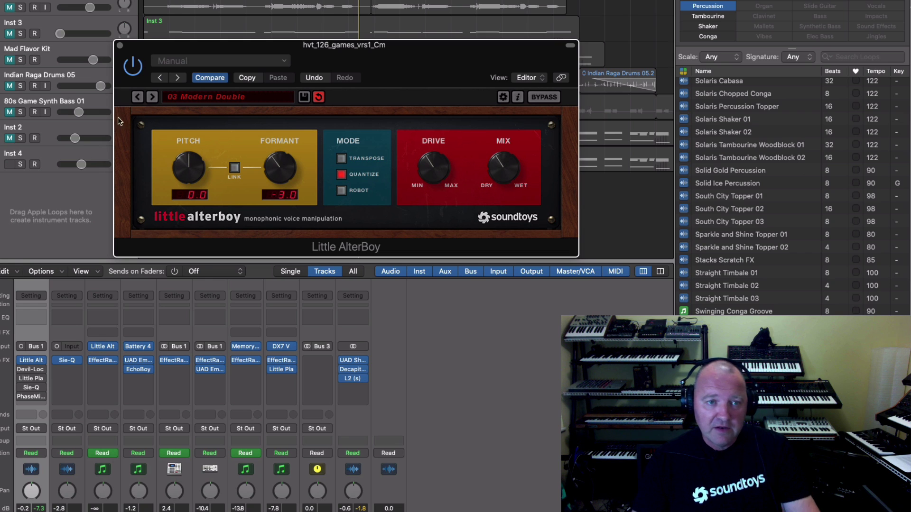
click(31, 378)
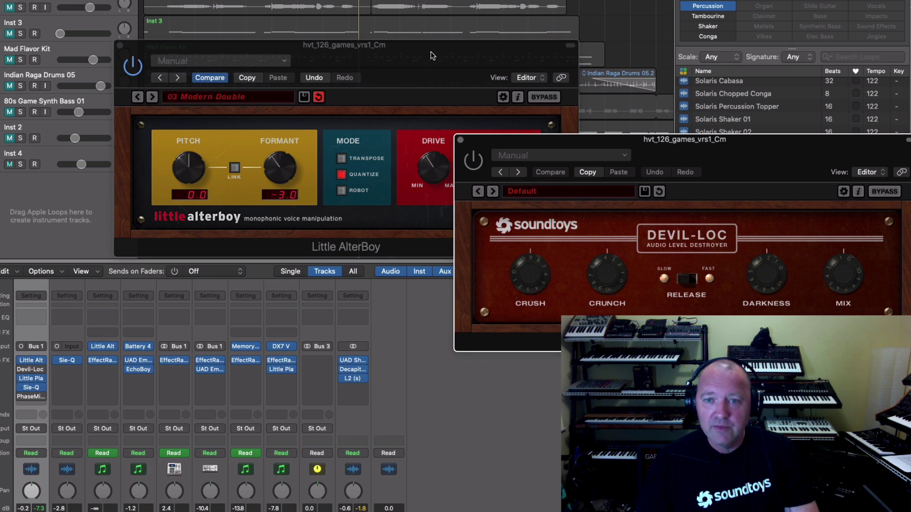
- Lower the vocal channel's volume to -12.6 dB, and switch on Devil-Loc Deluxe with its Mix adjusted
drag(484, 145, 141, 51)
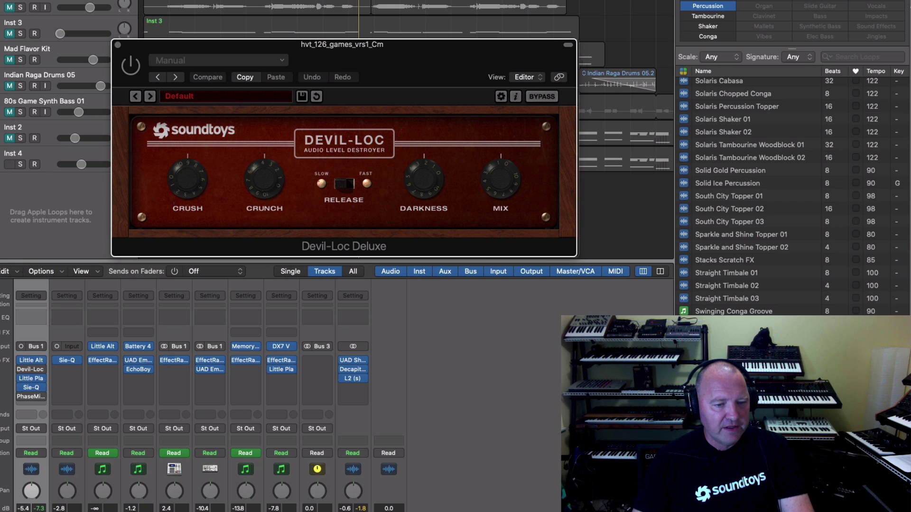
click(57, 477)
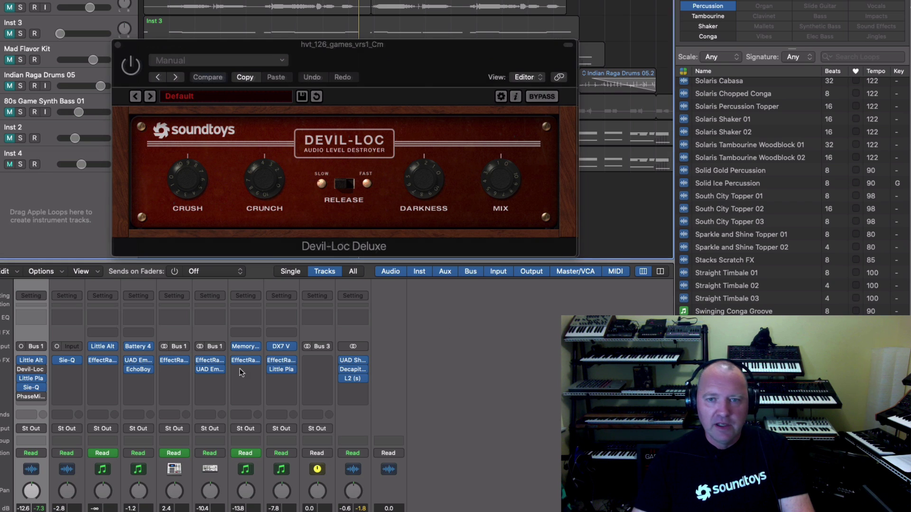
click(502, 175)
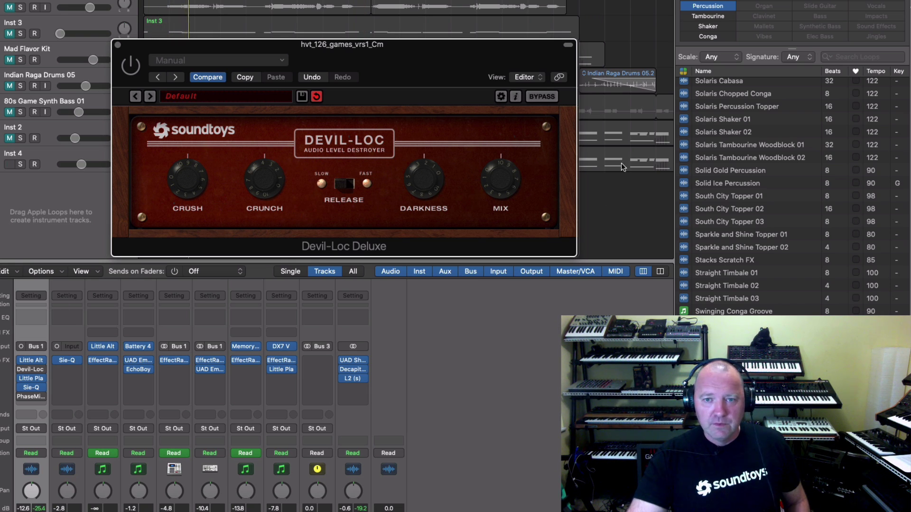
click(131, 65)
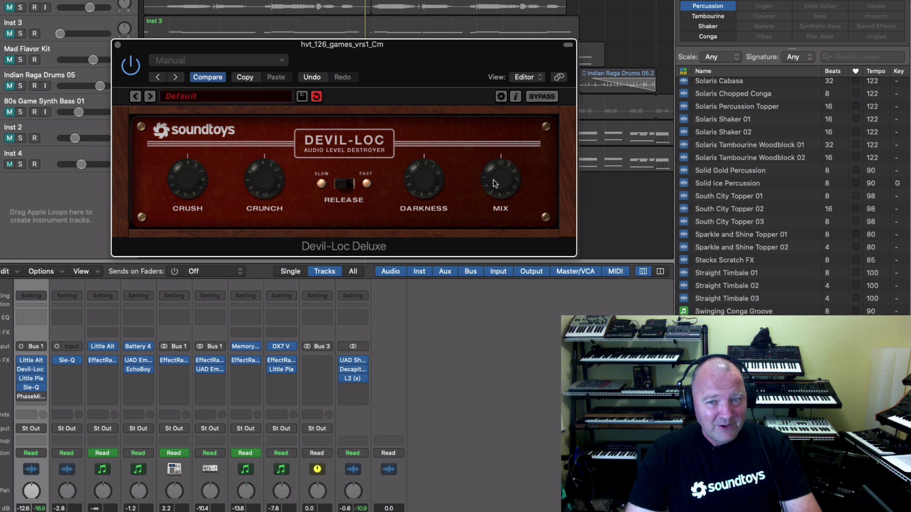
drag(497, 179, 422, 208)
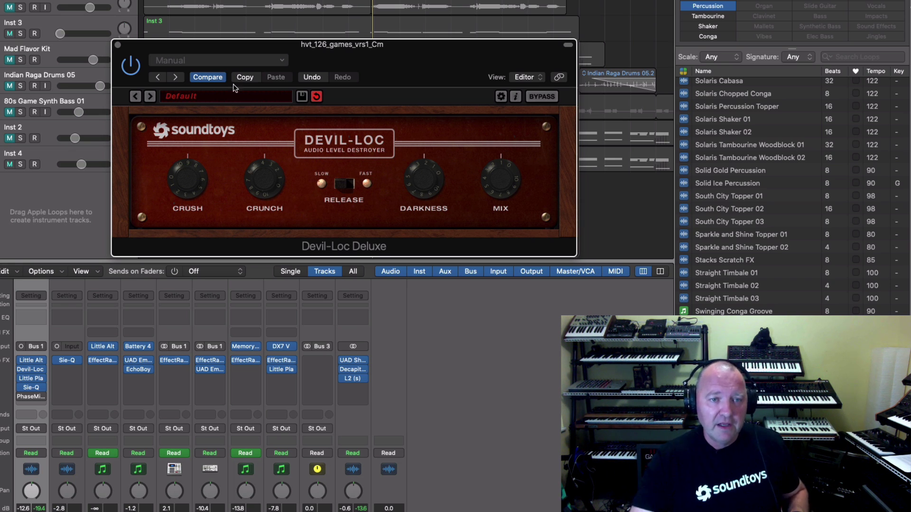
click(116, 45)
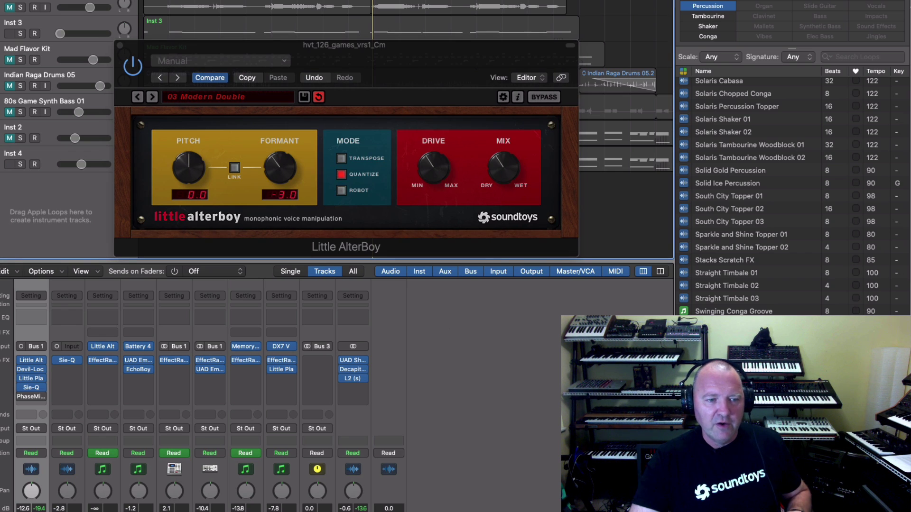
- Open PhaseMistress on the vocal channel and switch it on with the Breathy Vocal Phase preset
click(30, 396)
drag(47, 343, 209, 87)
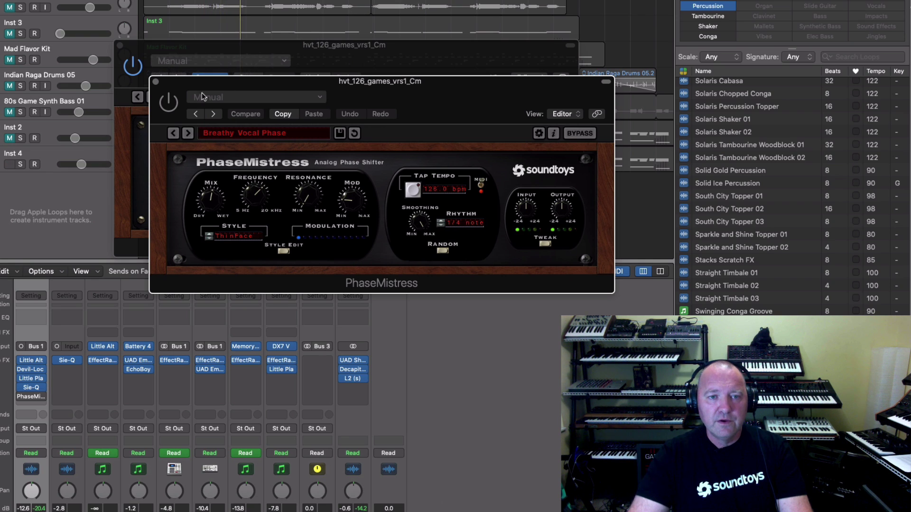
click(170, 103)
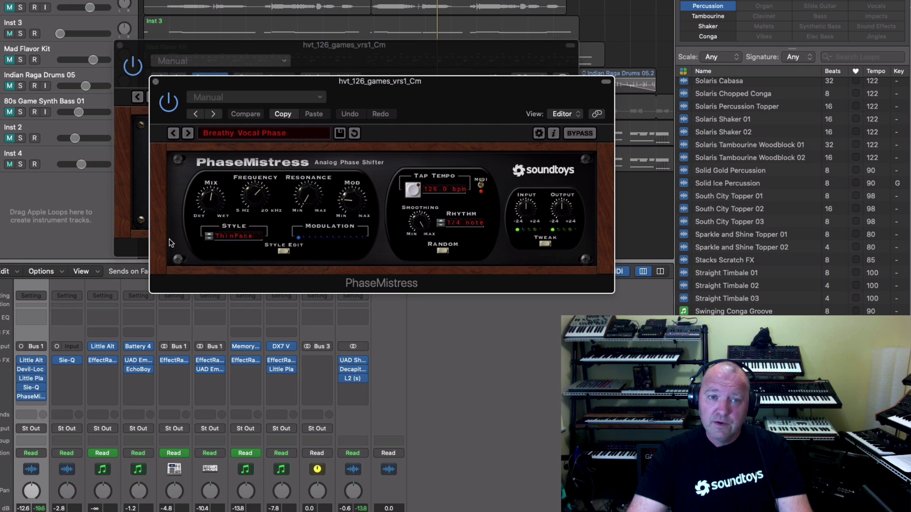
- Browse the PhaseMistress preset categories from Slow Sweeps to Effects and open the plug-in's Tweak settings
click(247, 140)
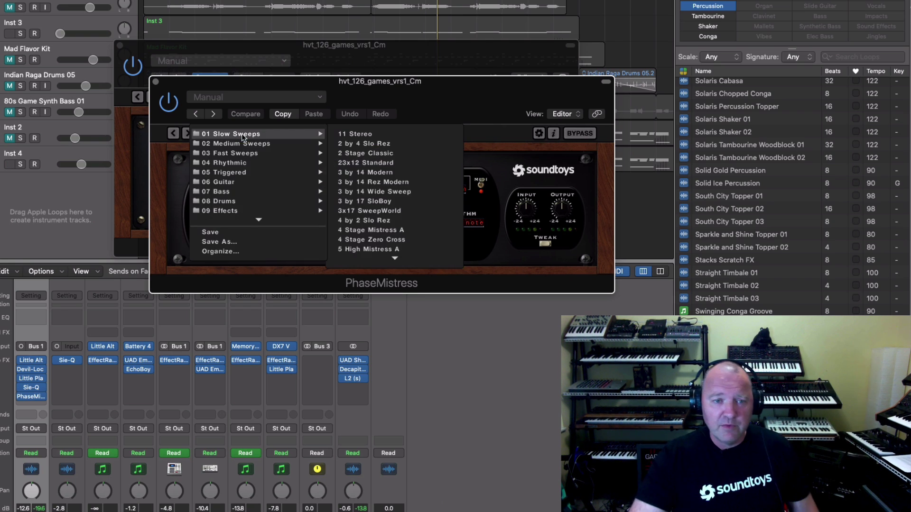
mouse_move(225, 195)
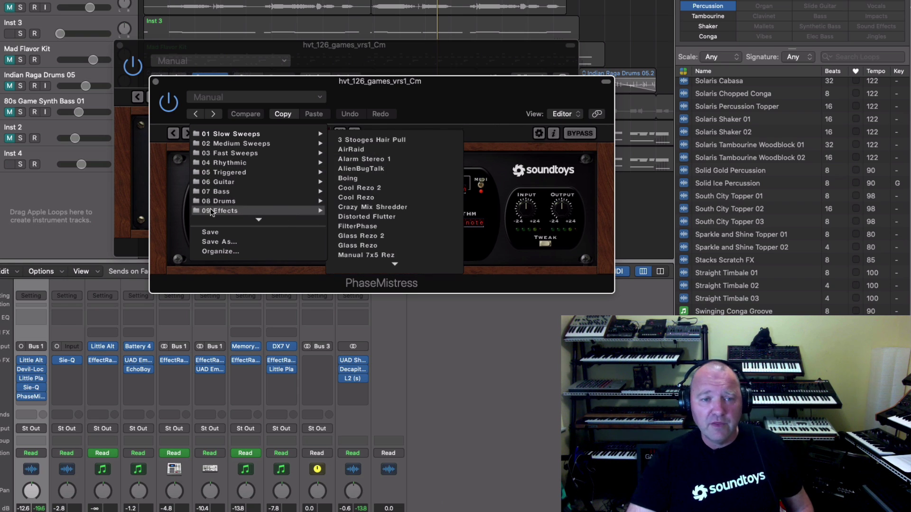
click(151, 196)
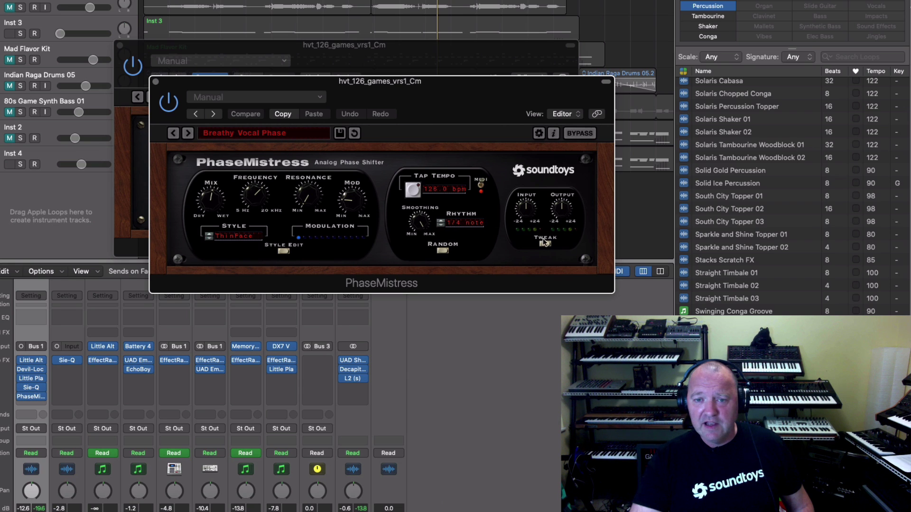
click(545, 243)
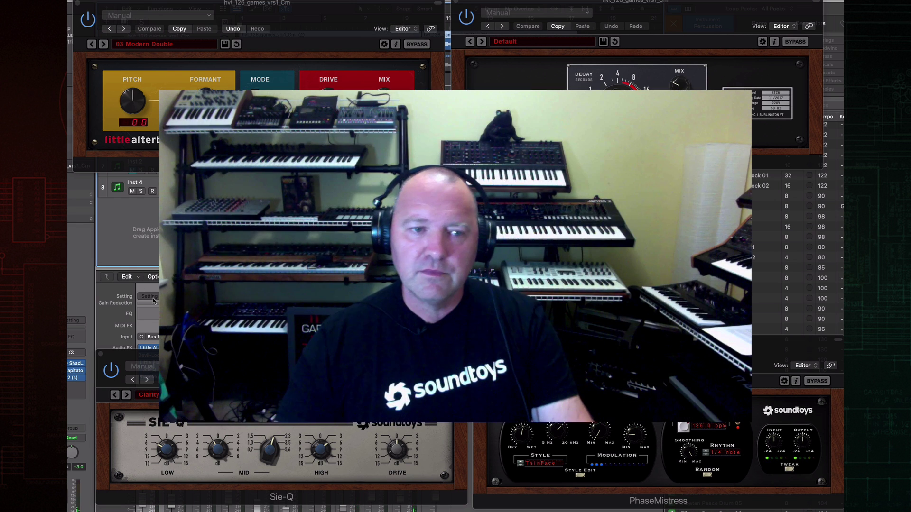
- Bypass all effect plug-ins on the vocal channel strip and re-enable them to compare the sound during playback
click(152, 298)
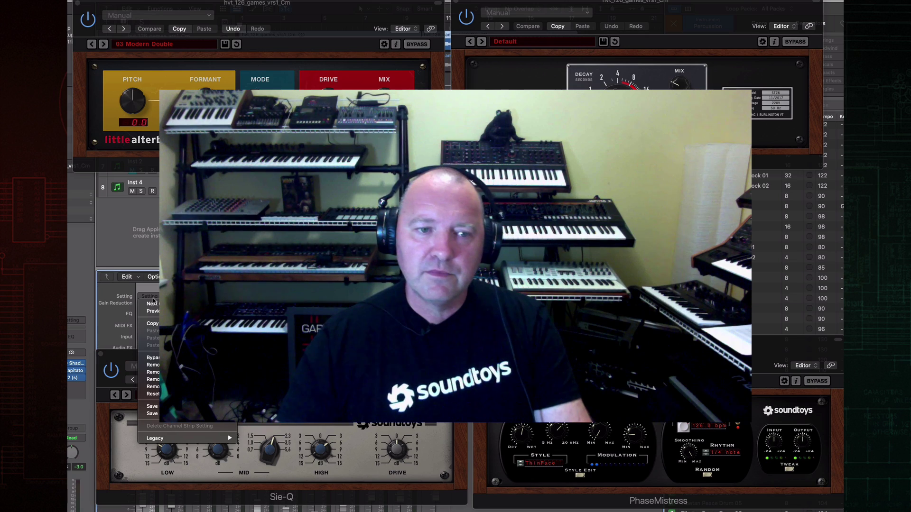
click(152, 356)
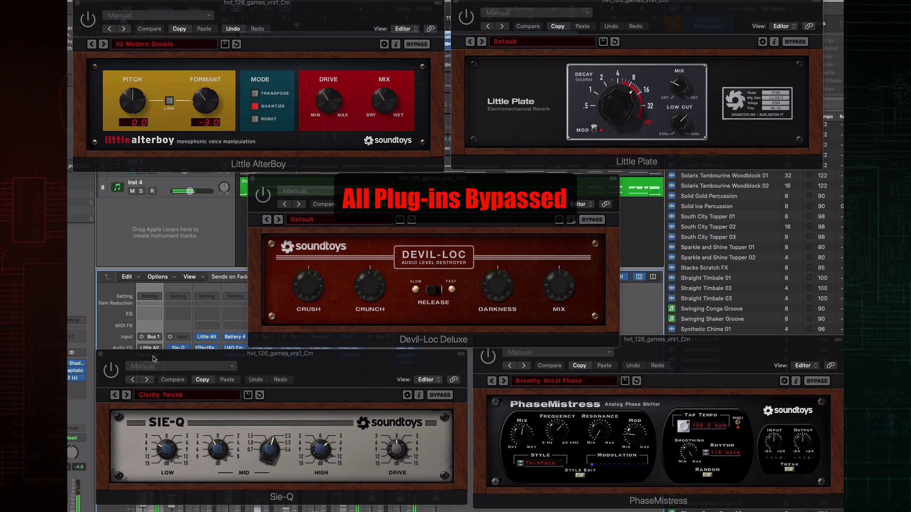
click(150, 297)
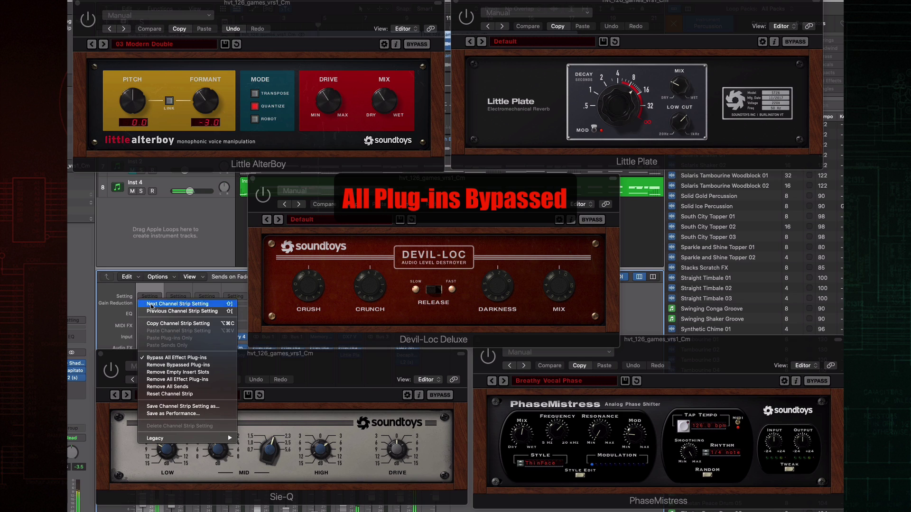
click(163, 358)
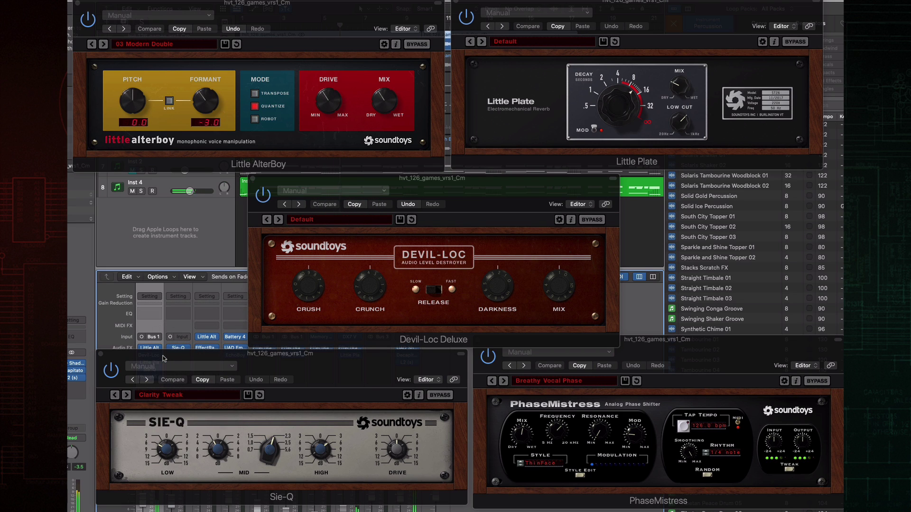